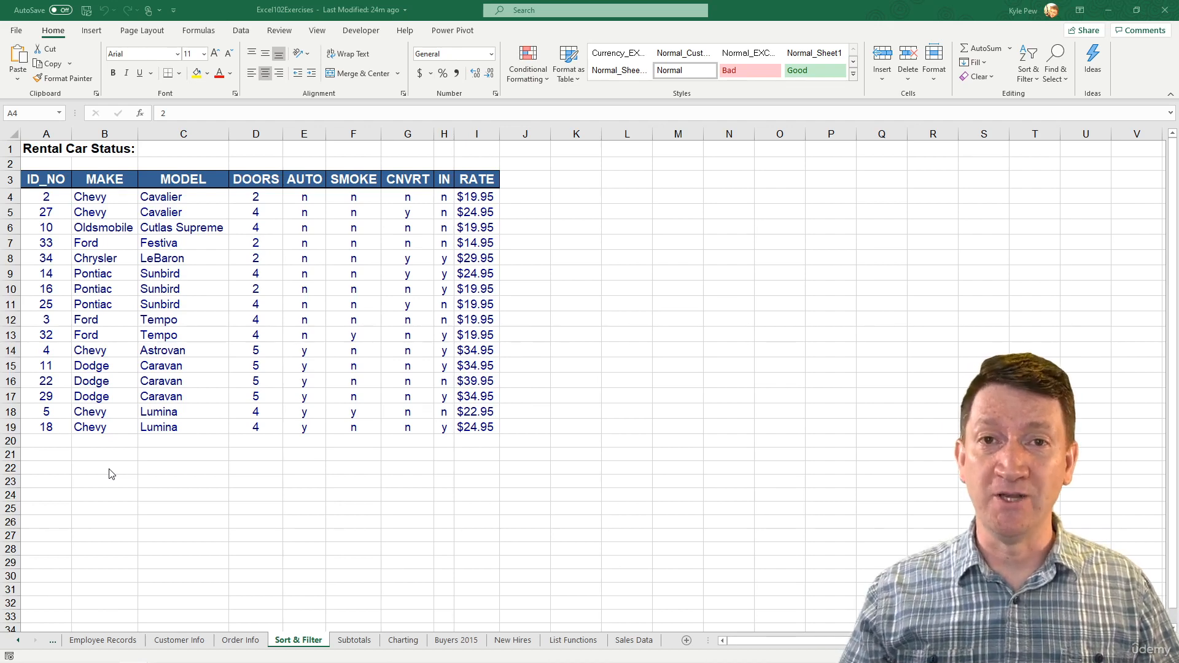
- Select the MAKE column cells B4 through B30 and open the Data Validation dialog
click(95, 196)
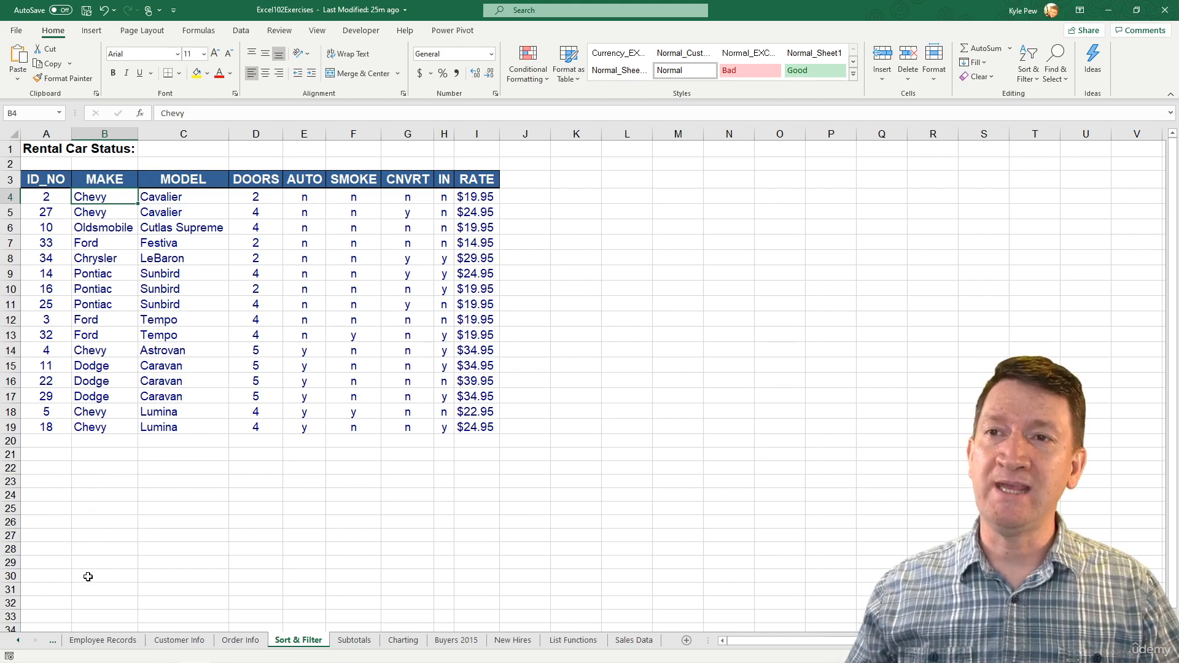
shift+click(88, 577)
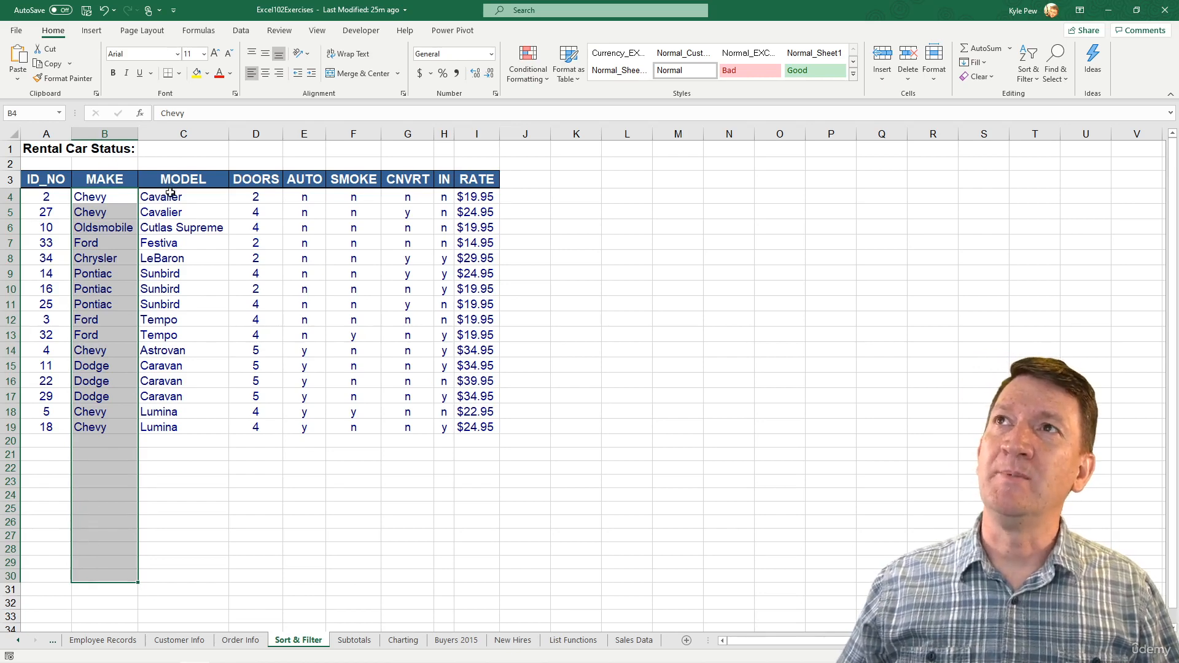
click(241, 32)
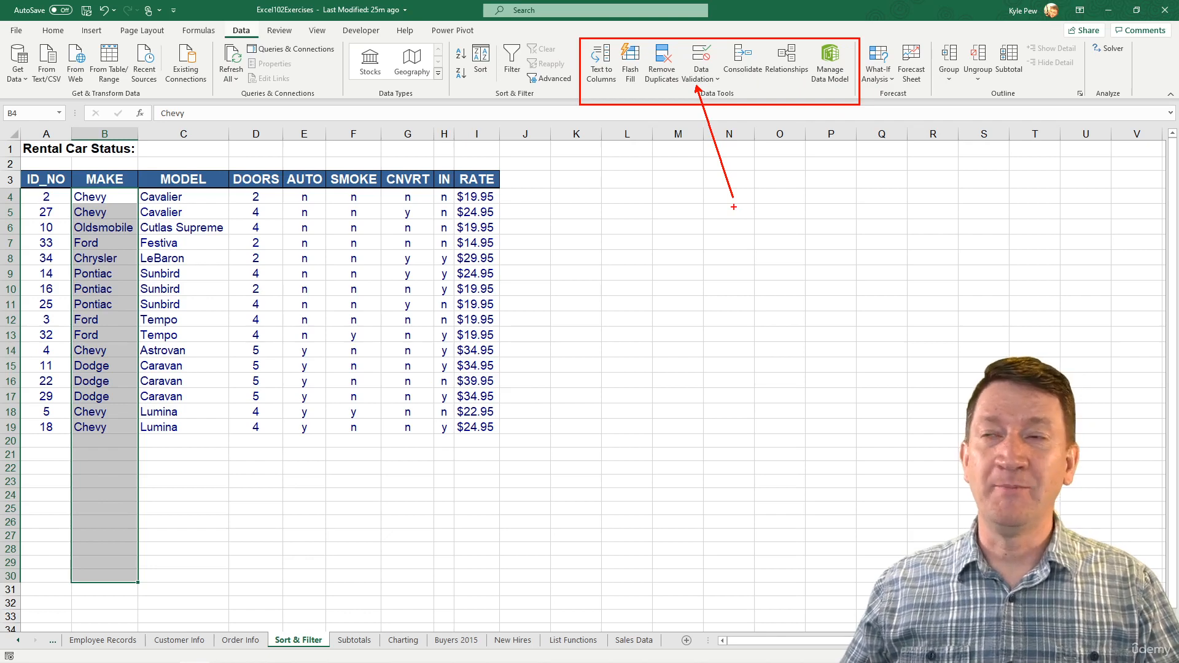
click(705, 83)
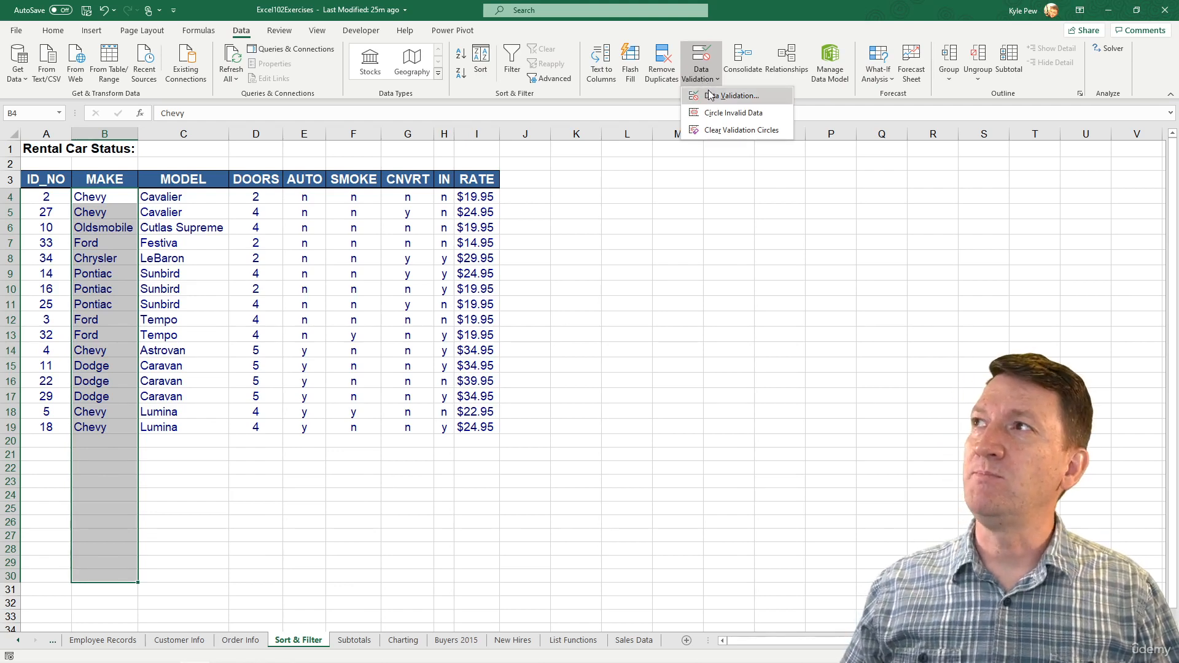
click(718, 98)
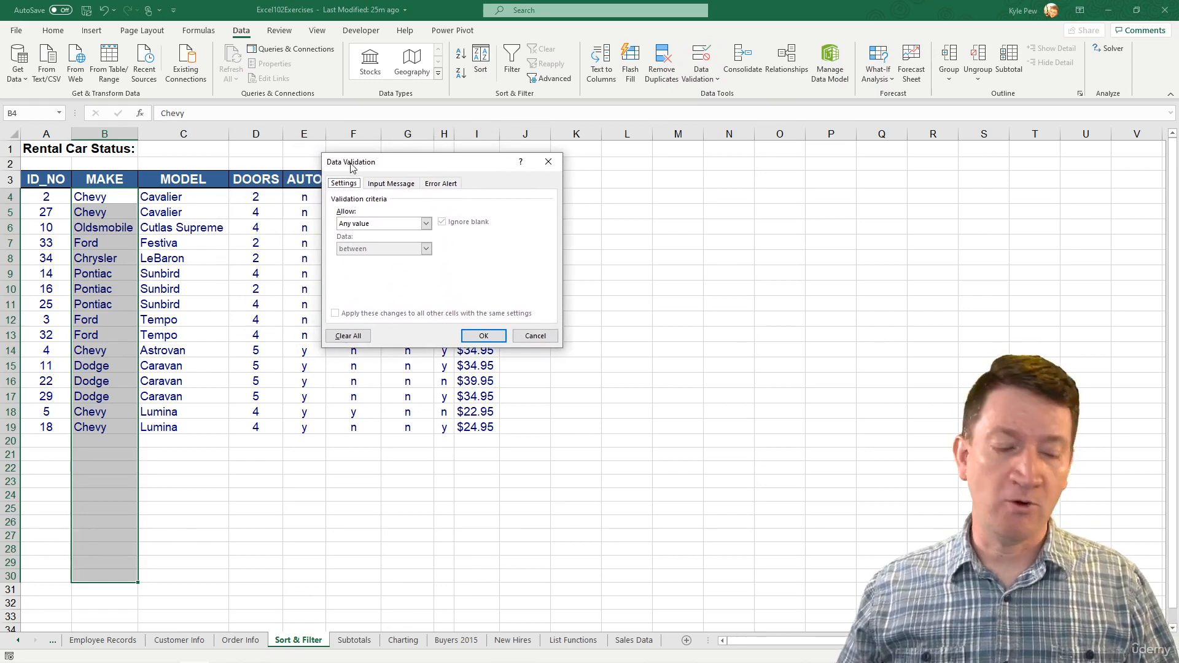
key(ctrl+2)
drag(359, 175, 470, 117)
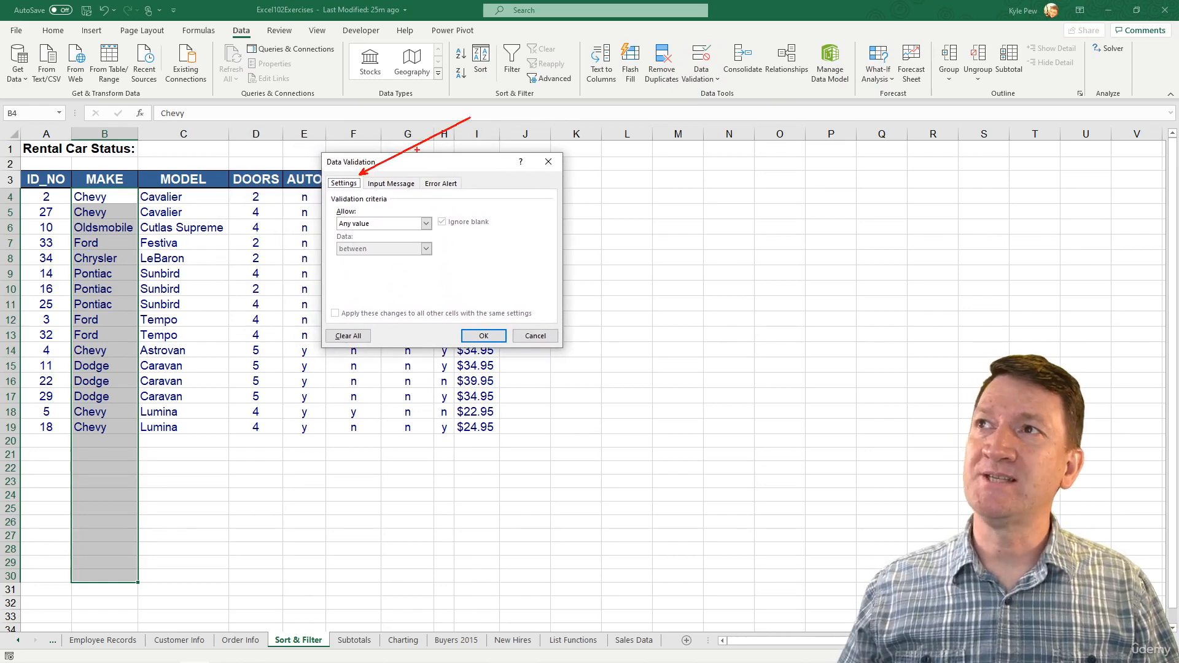
mouse_move(407, 182)
mouse_down()
mouse_move(451, 152)
mouse_move(532, 142)
mouse_up()
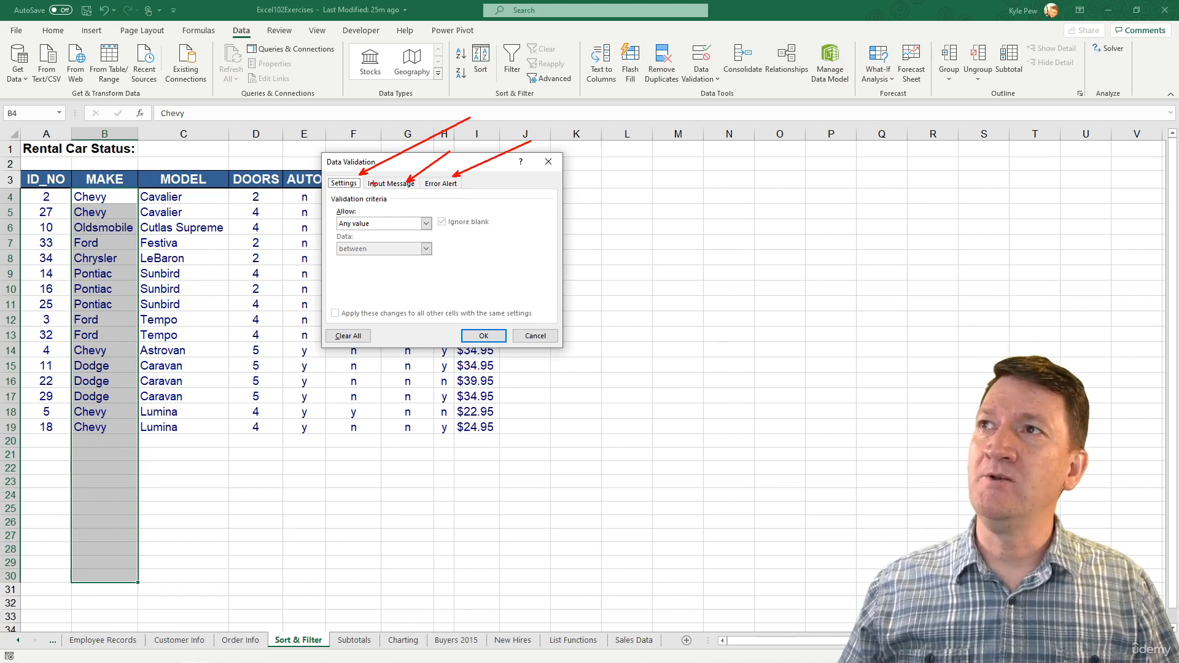
mouse_move(372, 183)
mouse_down()
mouse_move(444, 186)
mouse_move(378, 186)
mouse_up()
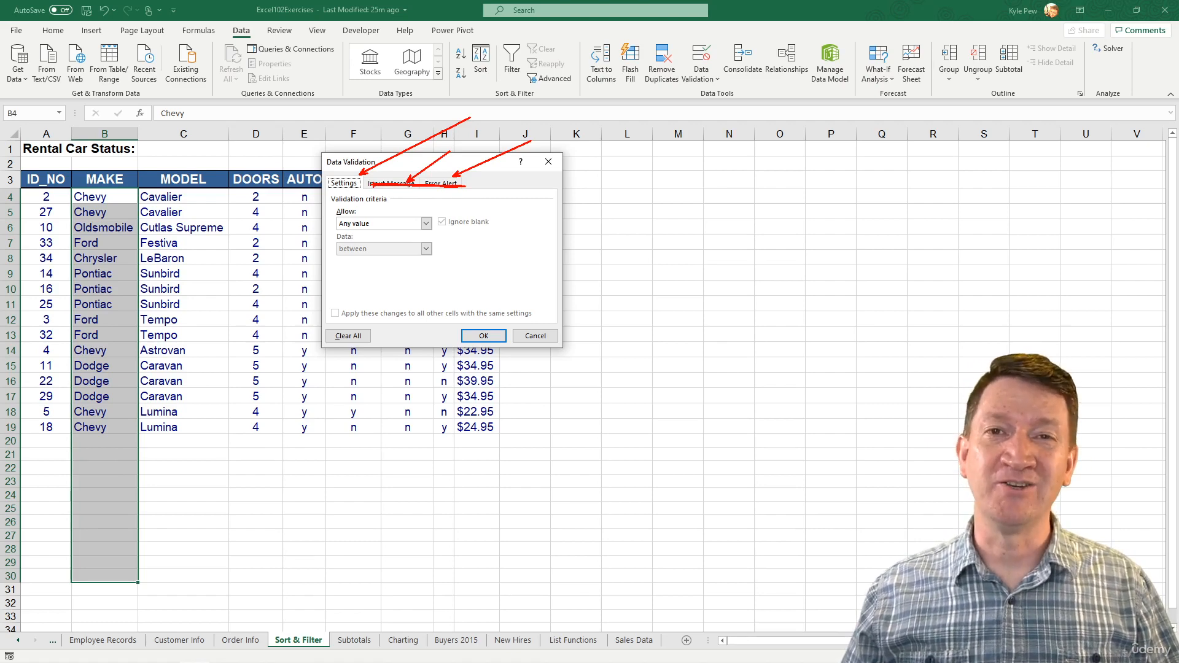
mouse_move(353, 176)
mouse_down()
mouse_move(328, 176)
mouse_move(355, 195)
mouse_move(360, 184)
mouse_up()
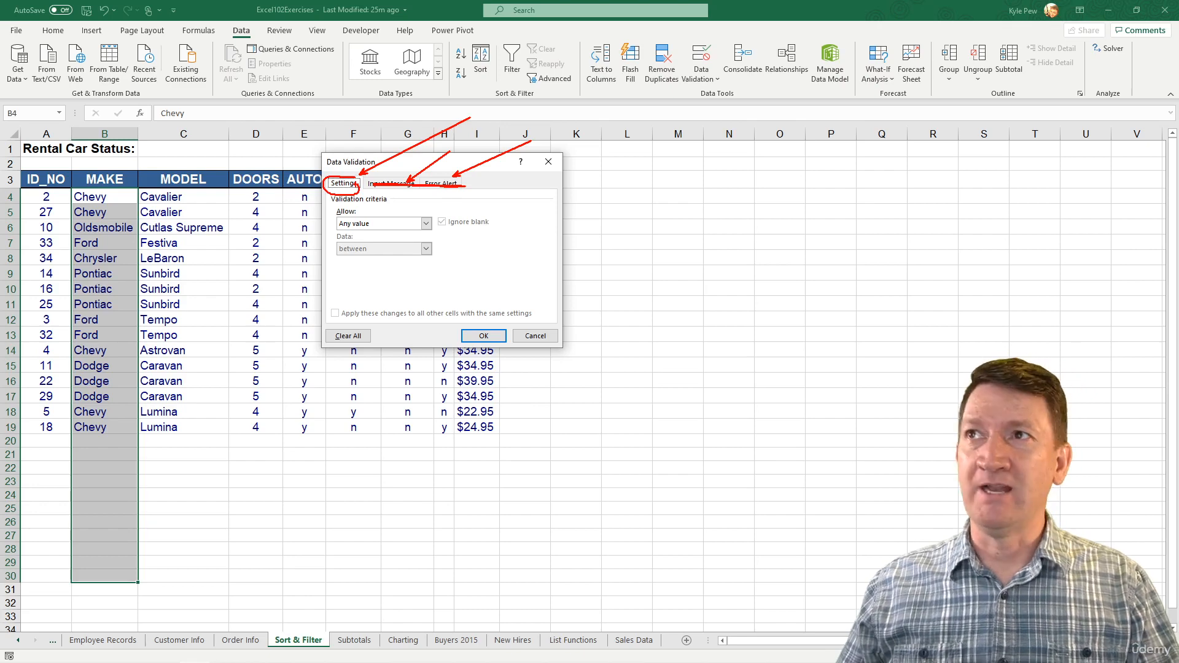
key(Escape)
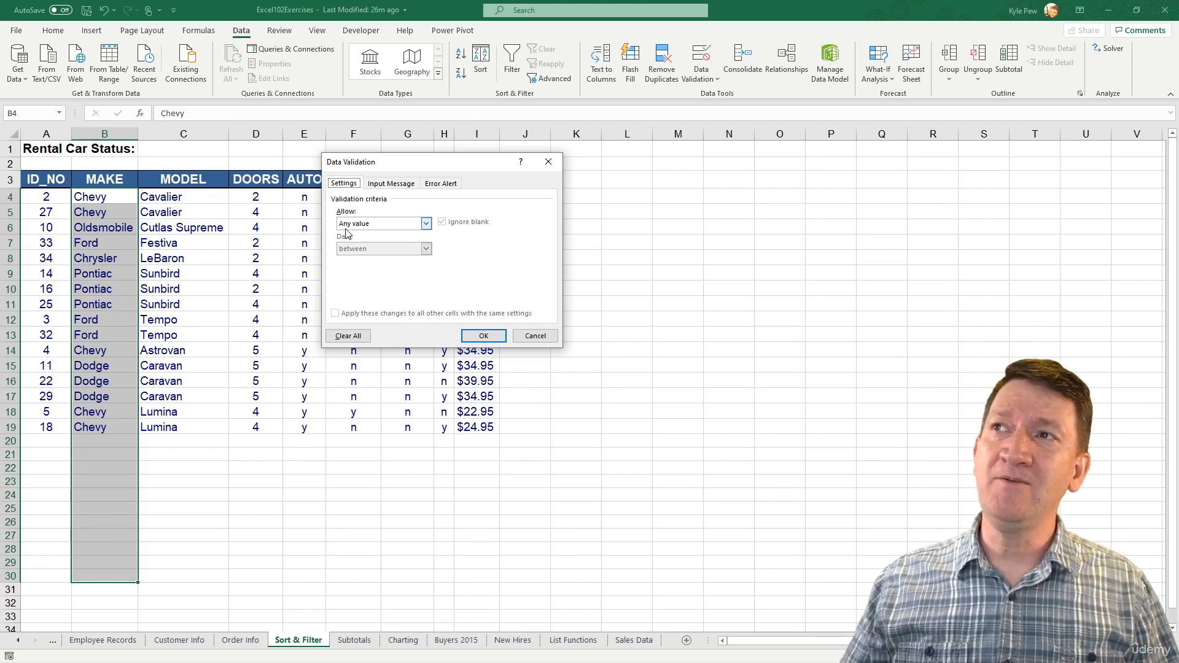
- Set the validation criteria to allow a List
click(425, 224)
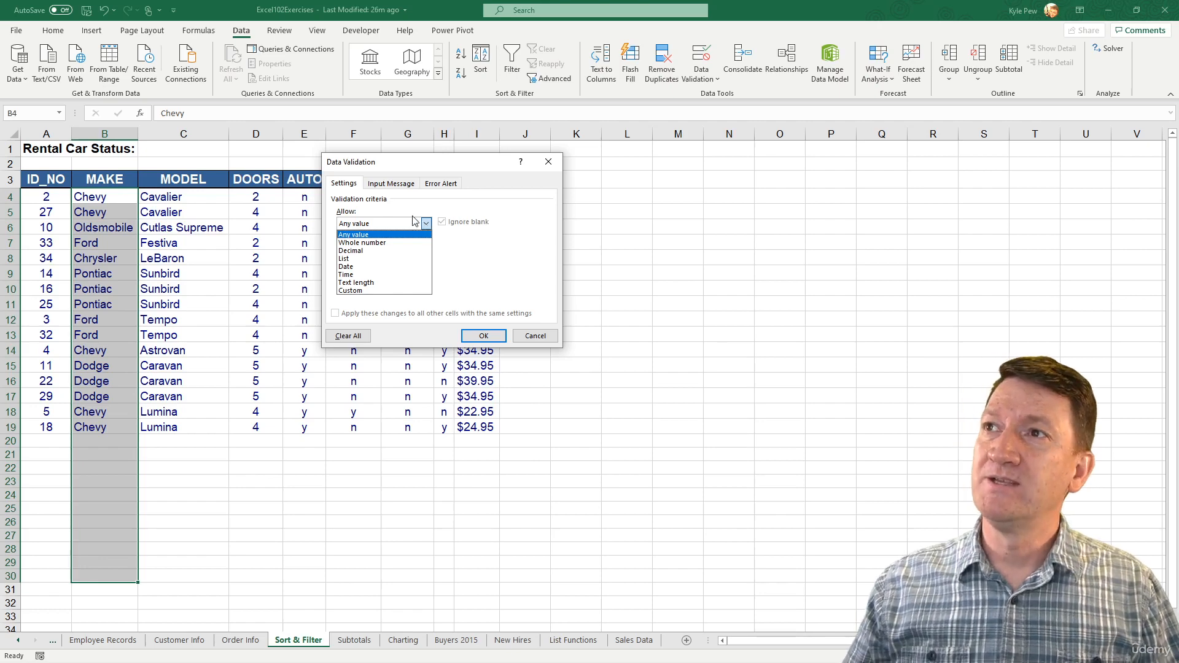
click(365, 258)
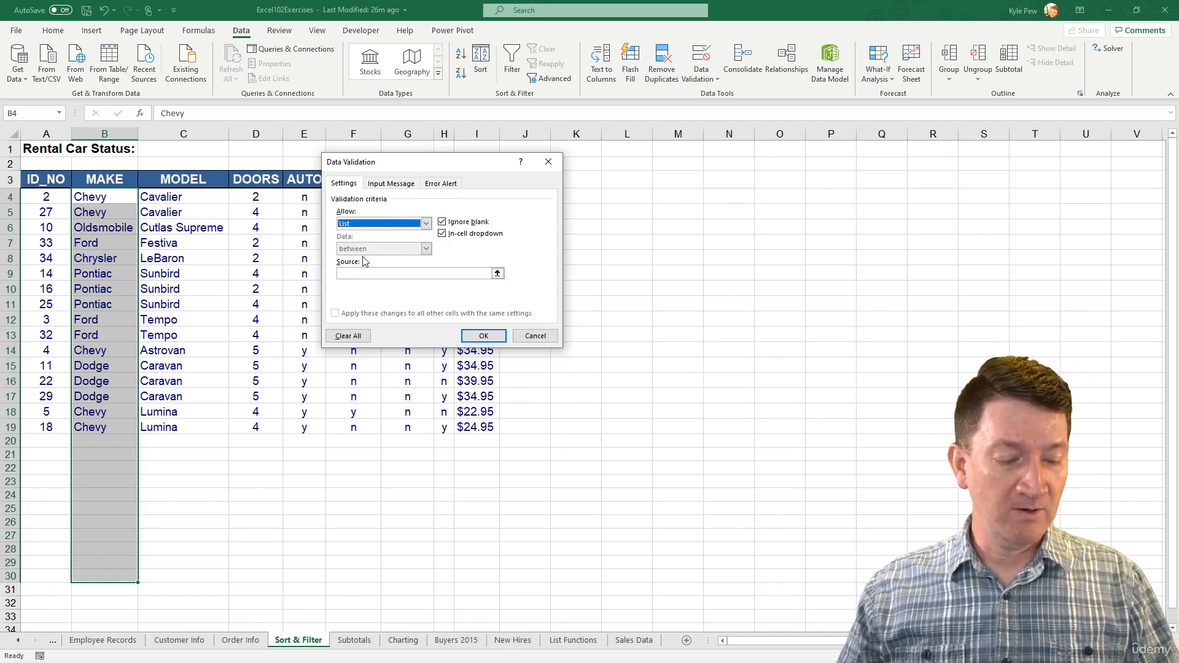
mouse_move(334, 258)
mouse_down()
mouse_move(378, 278)
mouse_move(518, 288)
mouse_up()
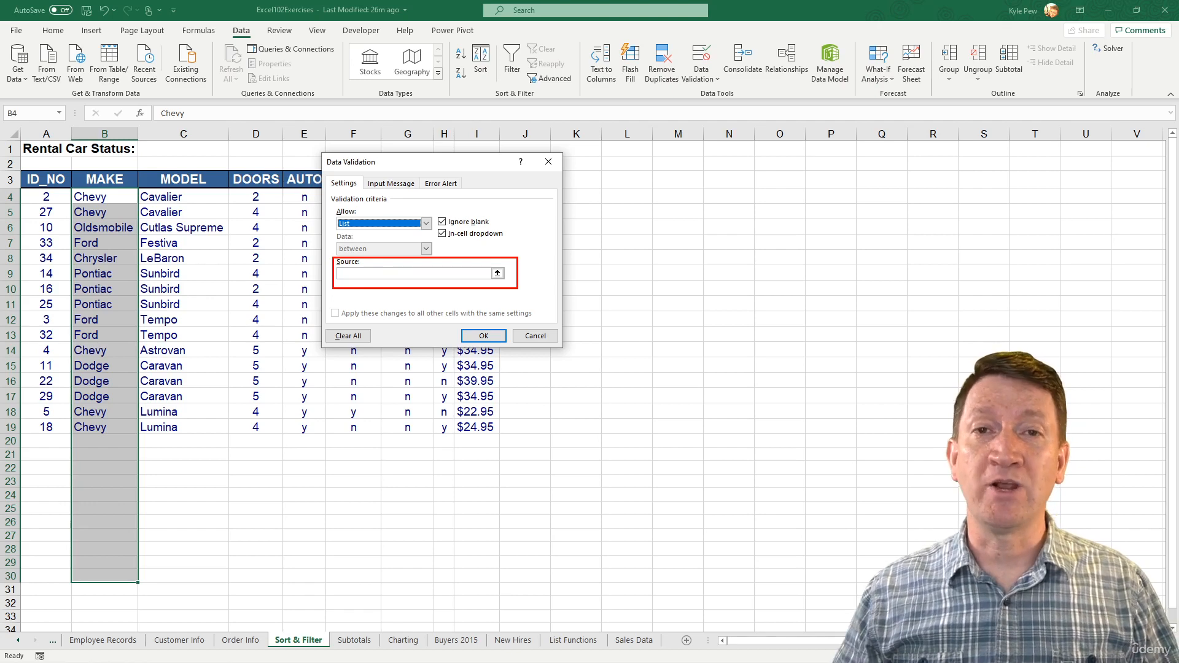
key(Escape)
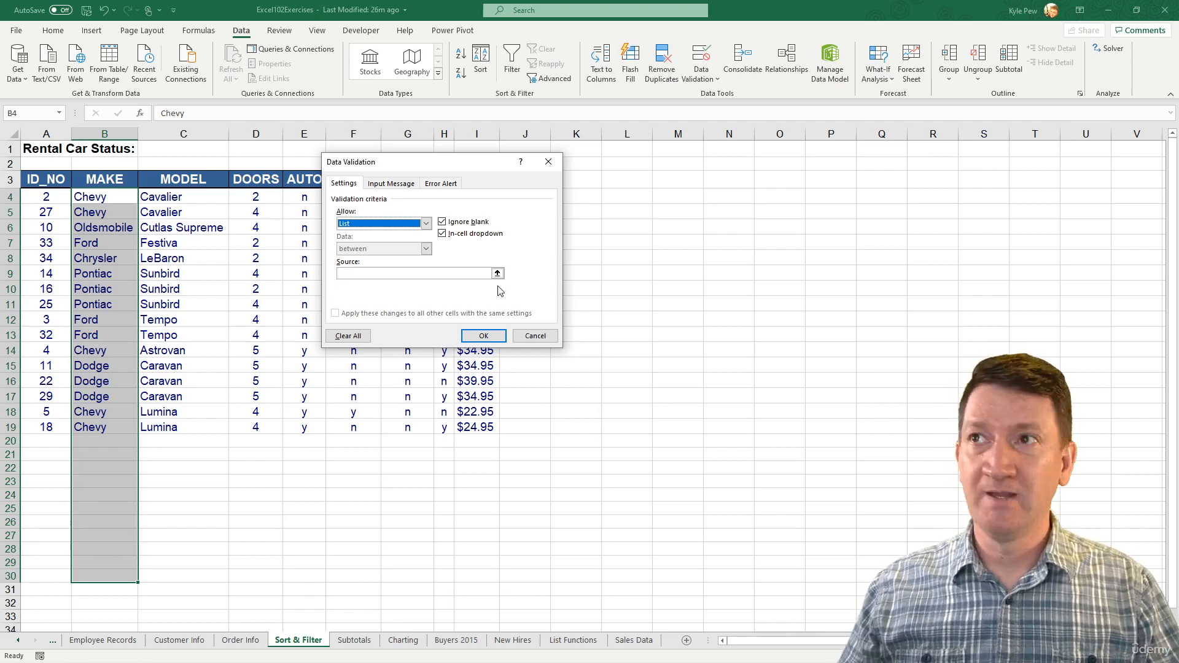
- Enter the list source Ford,Chevy,Pontiac,Oldsmobile,Dodge and apply the validation
click(400, 274)
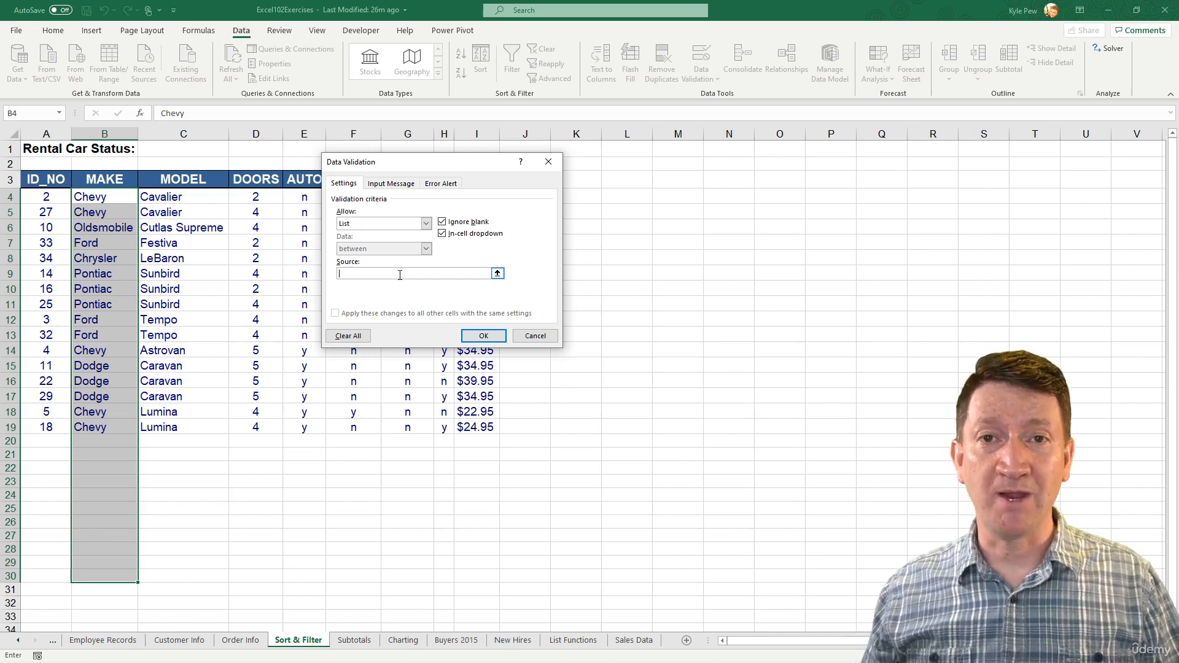
text(Ford,Chevy,)
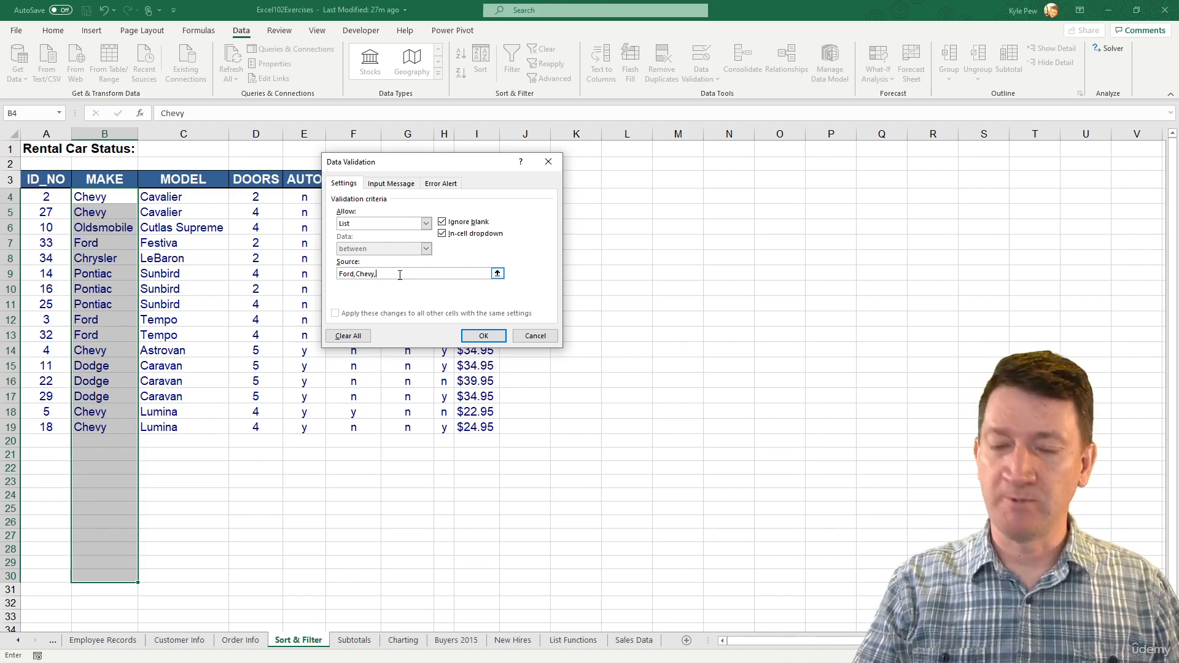
text(Pontiac)
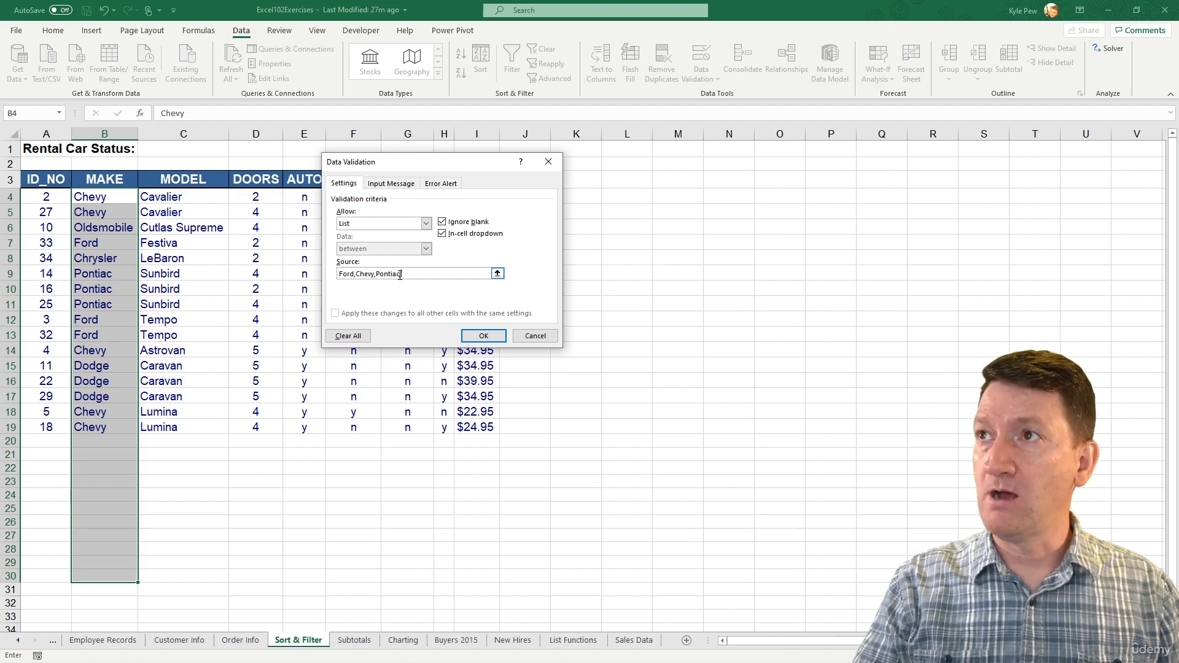
text(,)
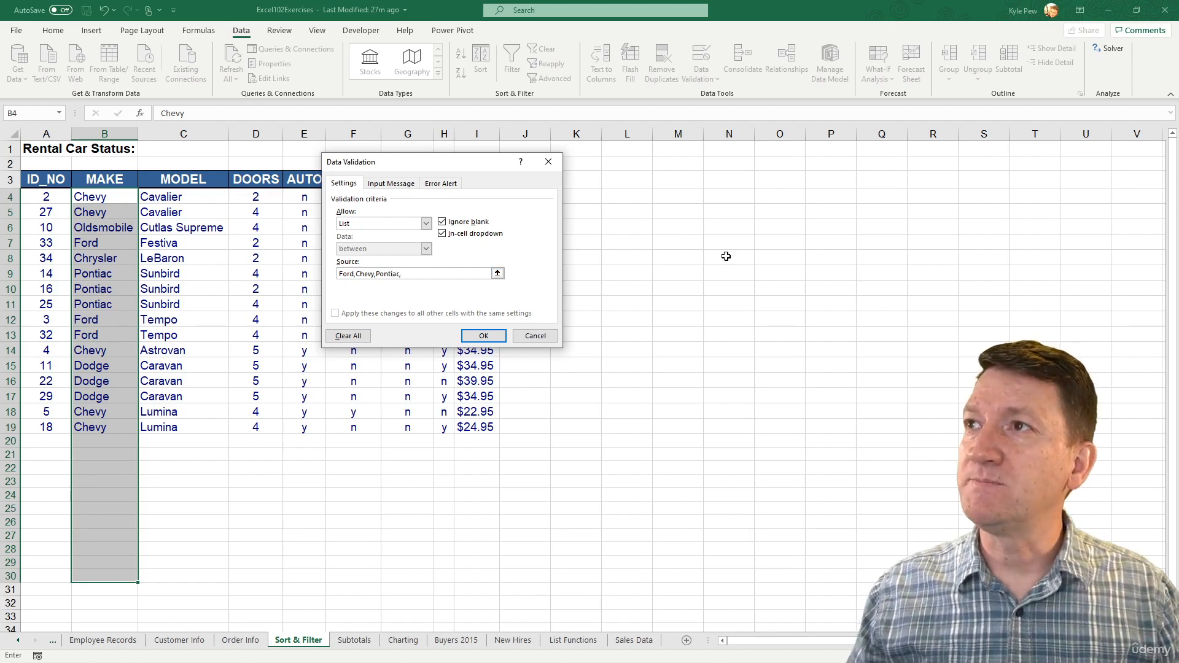
text(Oldsmobile)
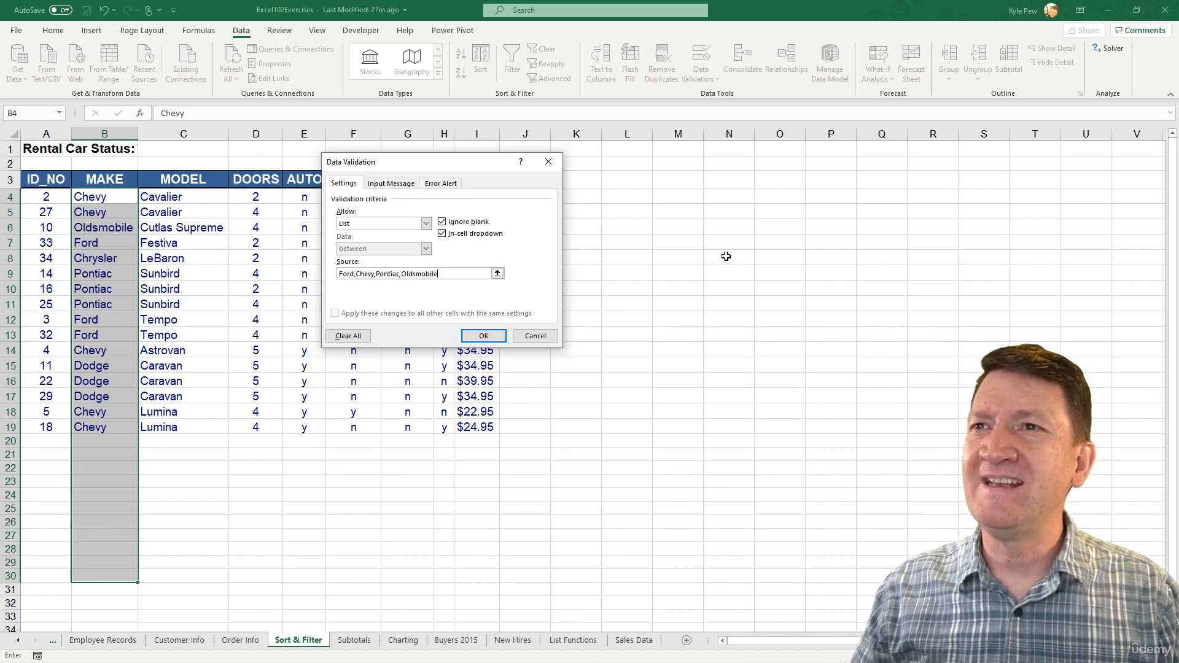
text(, D)
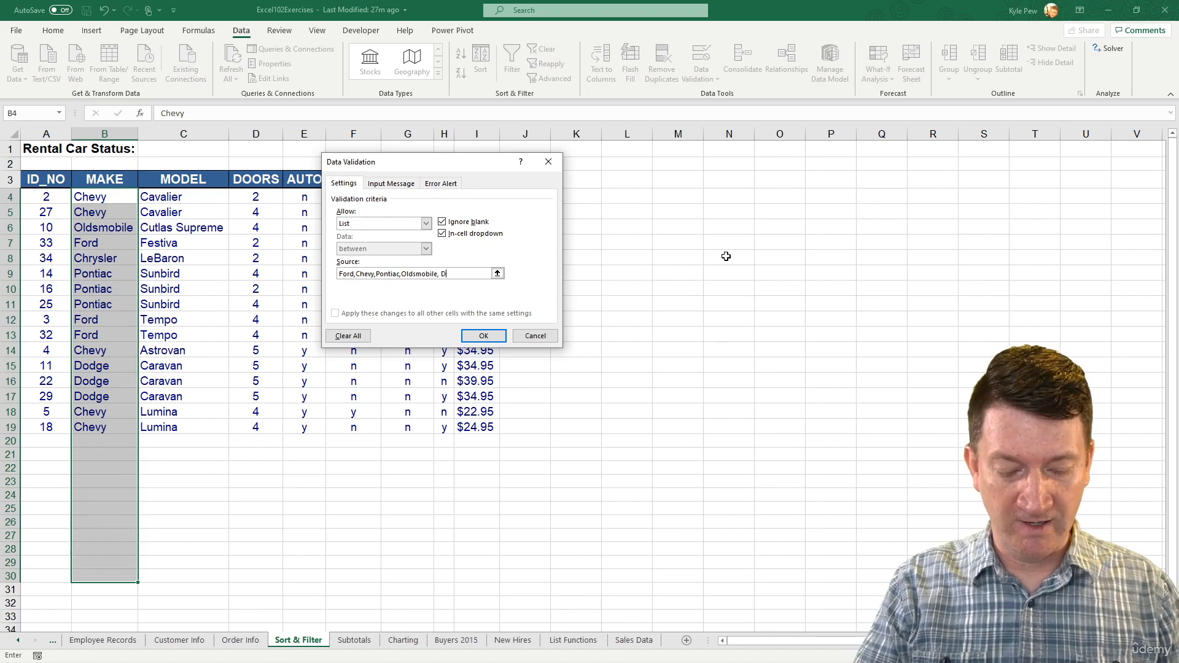
key(BackSpace)
key(BackSpace)
text(D)
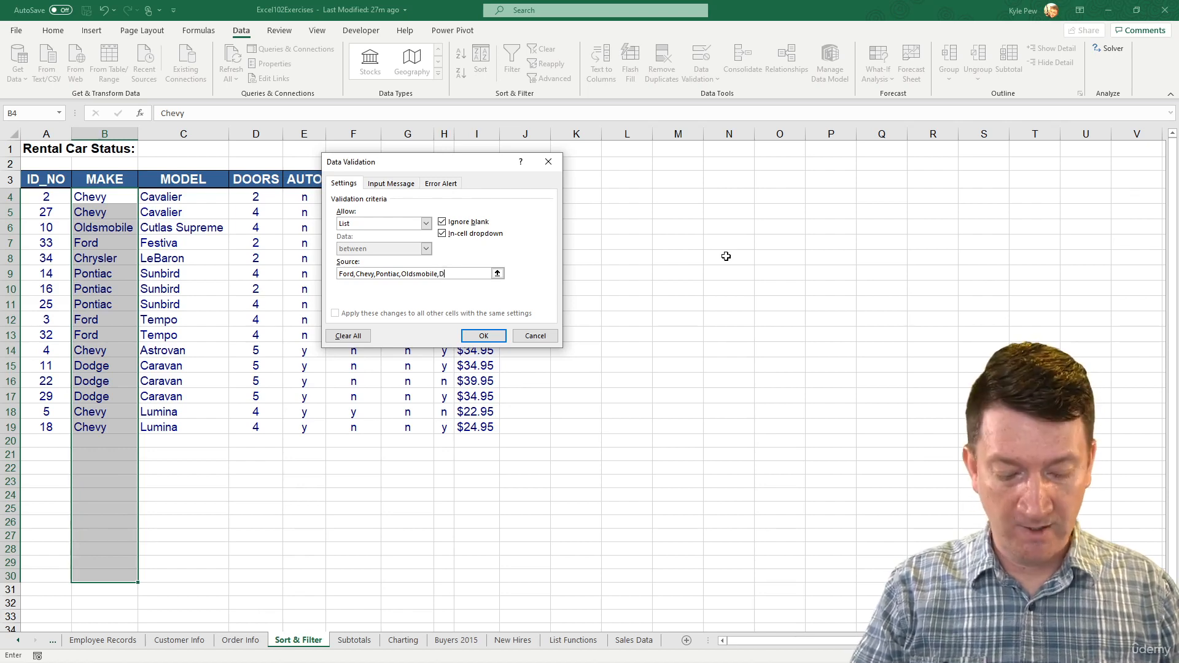
text(odge)
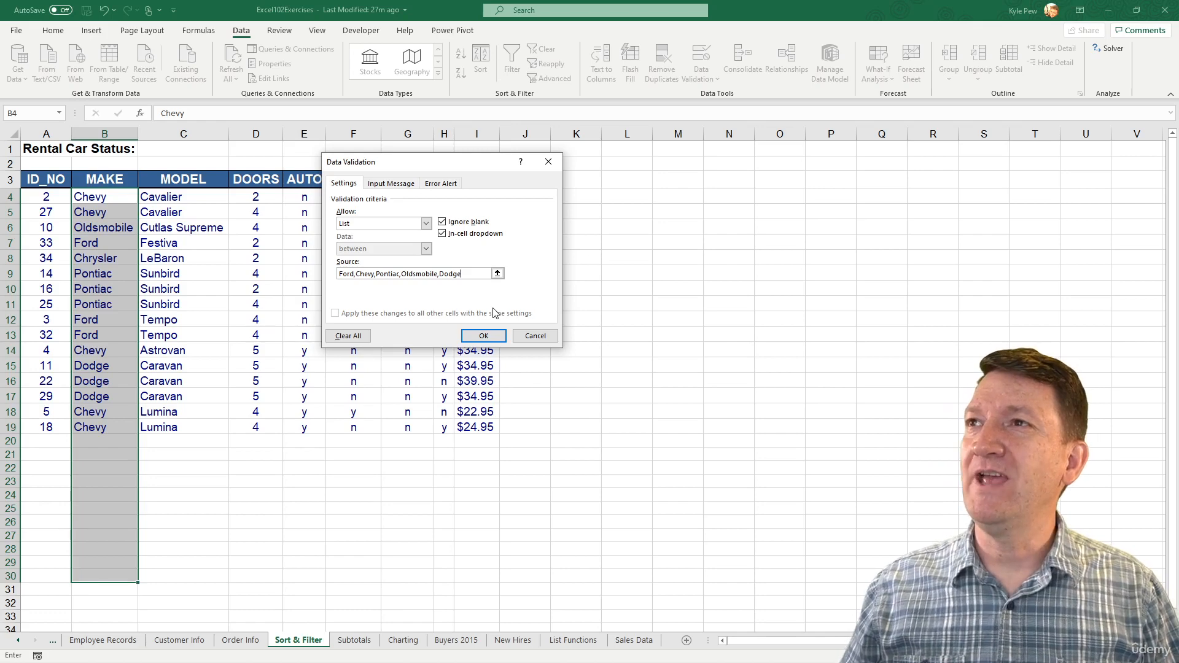
click(485, 336)
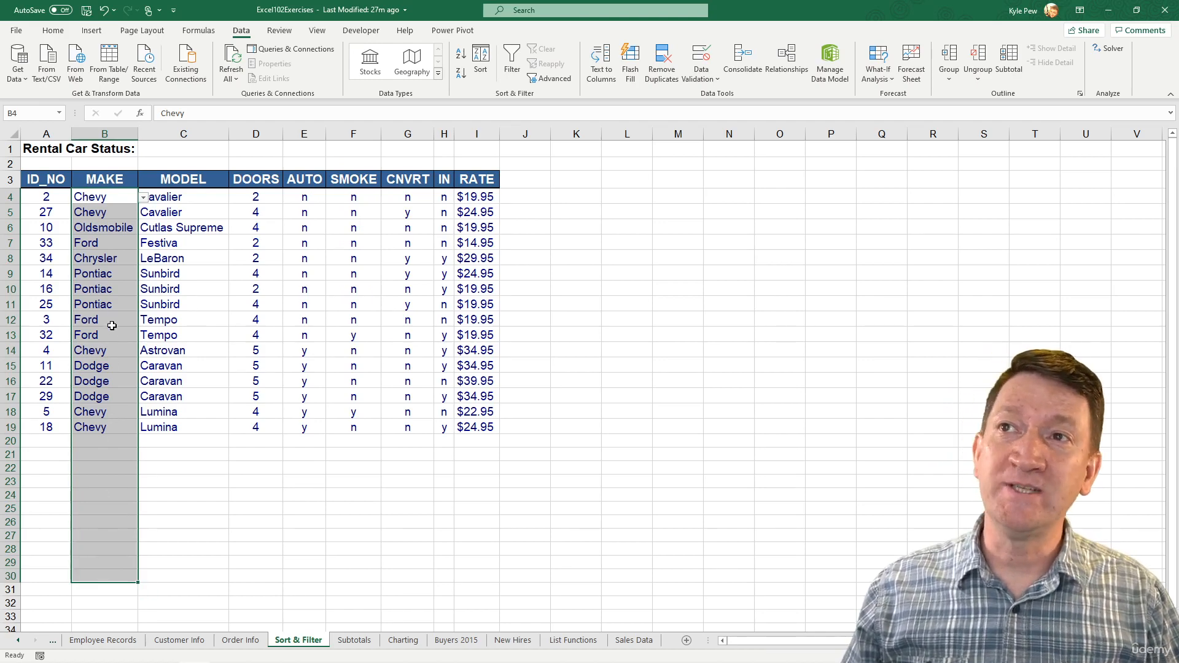
- Open the in-cell dropdown of the MAKE cell in row 12 to view the allowed makes
click(133, 321)
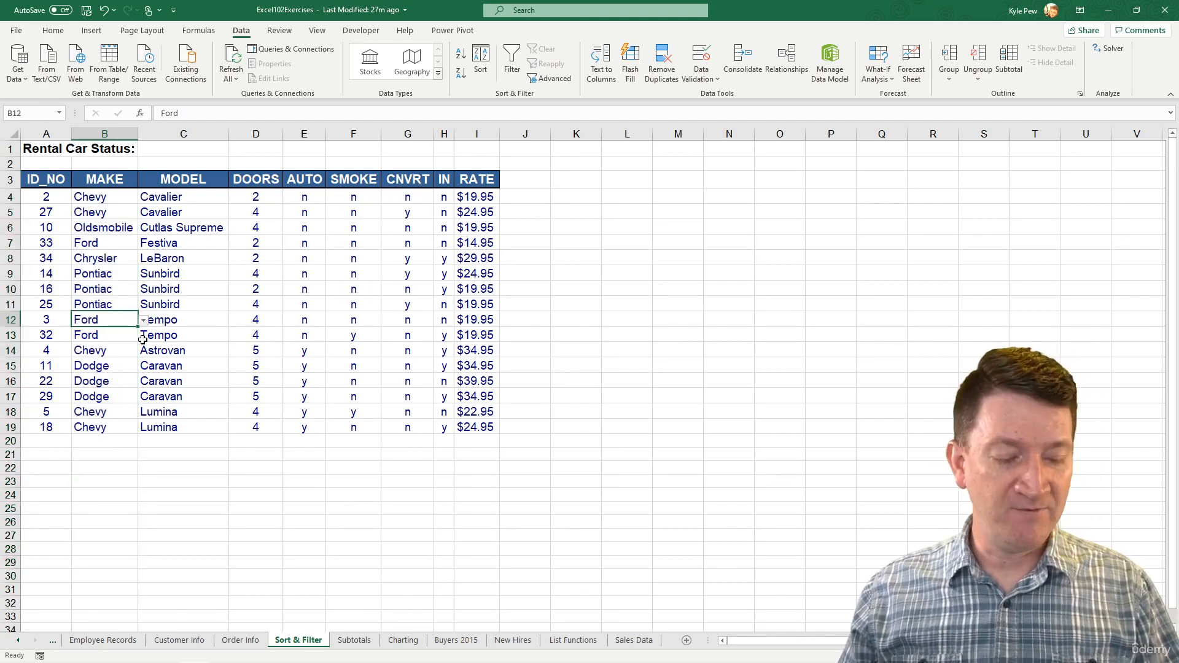
drag(149, 322, 213, 401)
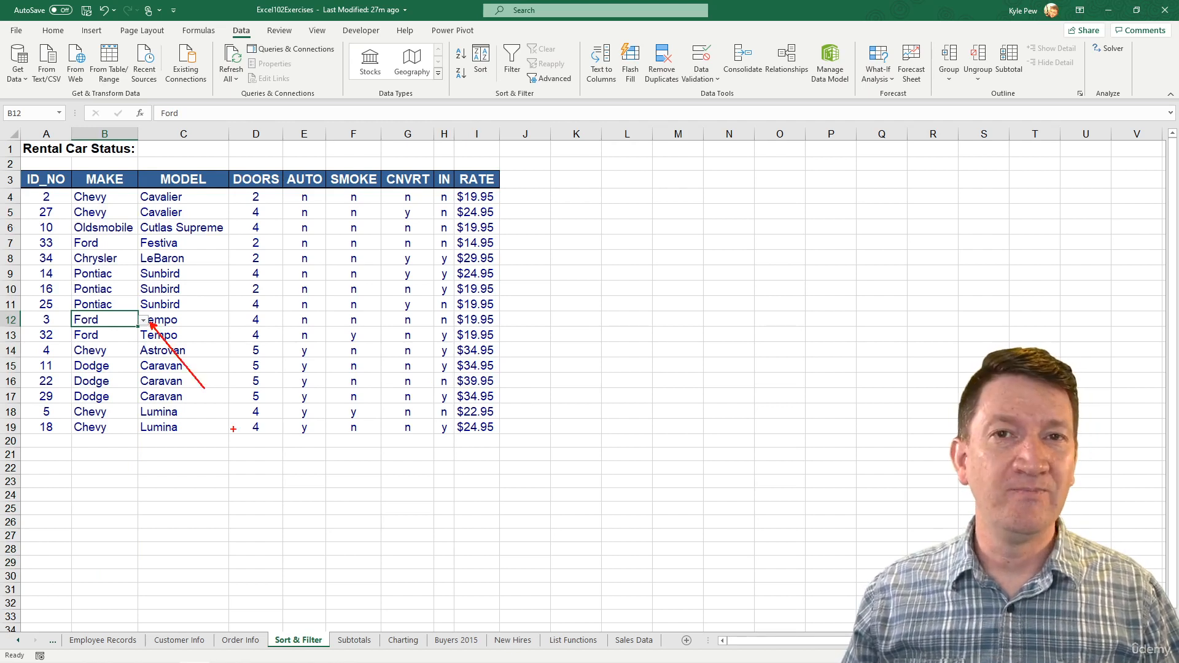
click(145, 321)
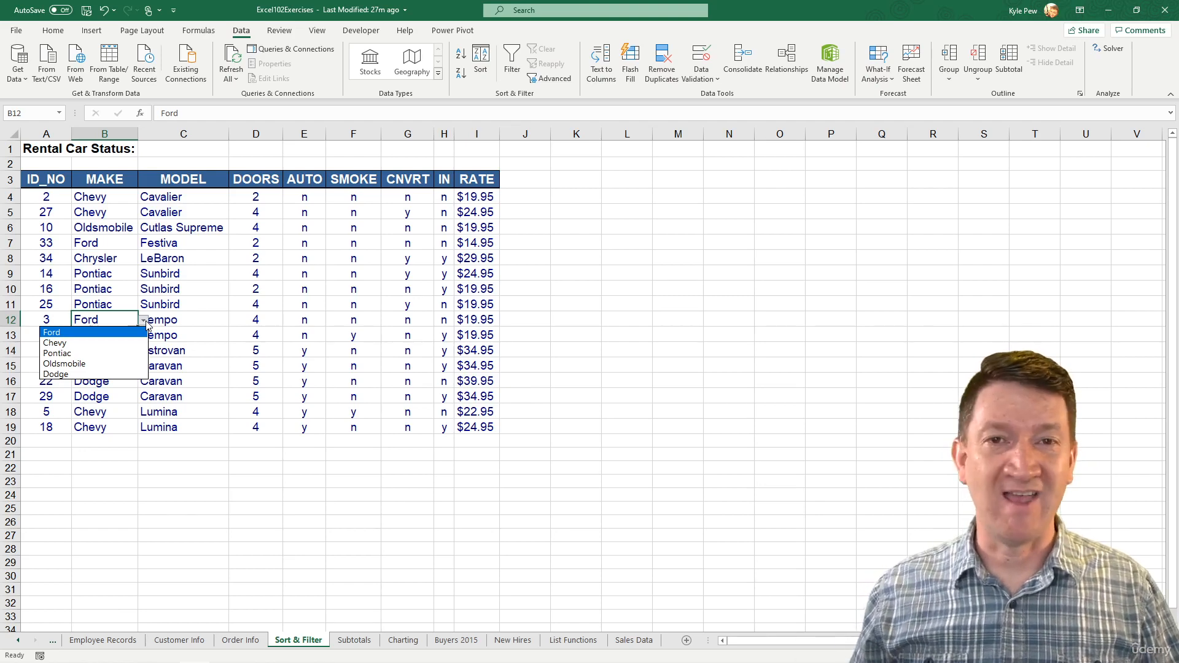
key(Escape)
- Add a new row 20 with ID_NO 50 and pick Ford as its make from the dropdown
click(54, 440)
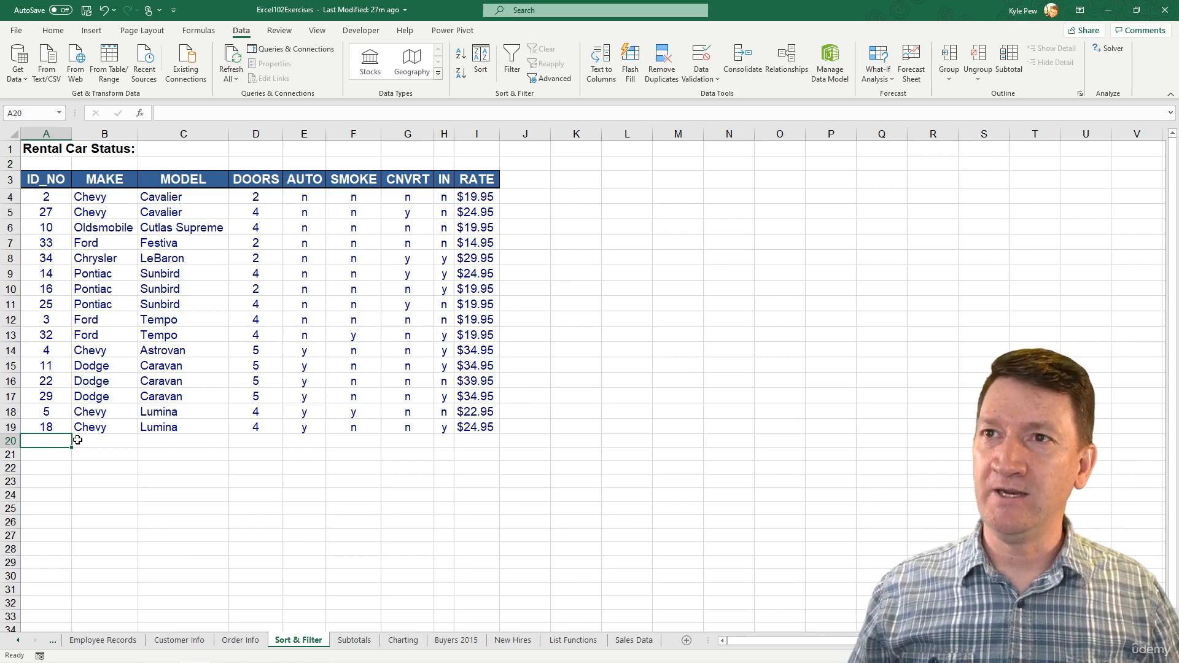
text(50)
key(Tab)
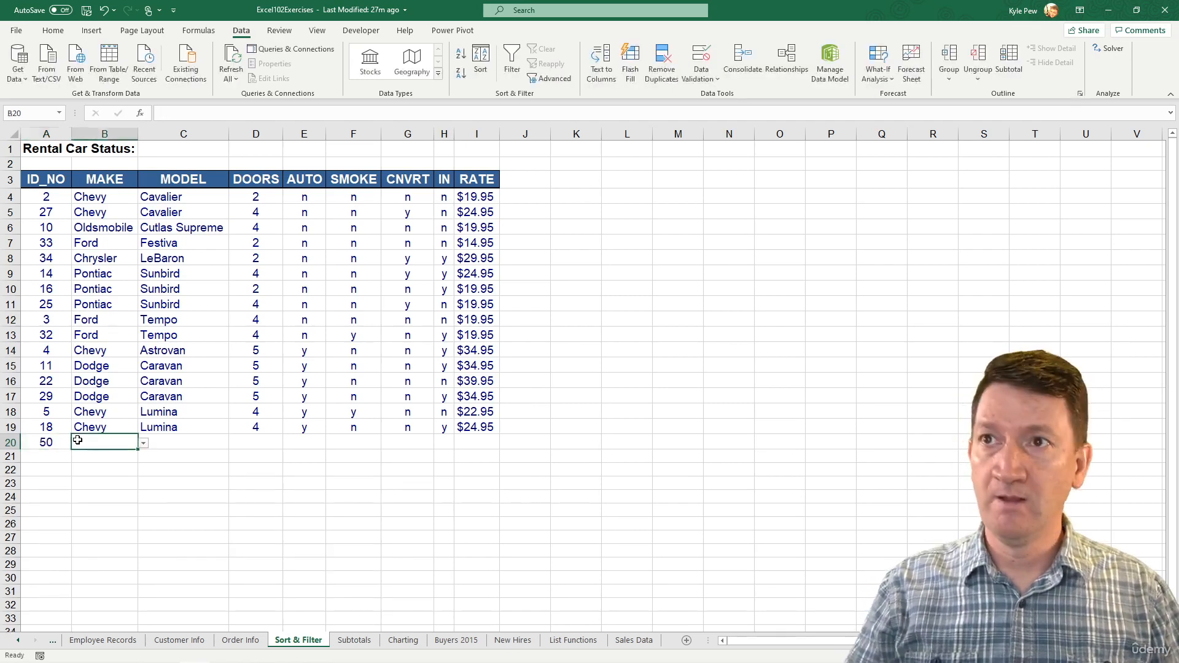
click(143, 443)
click(95, 456)
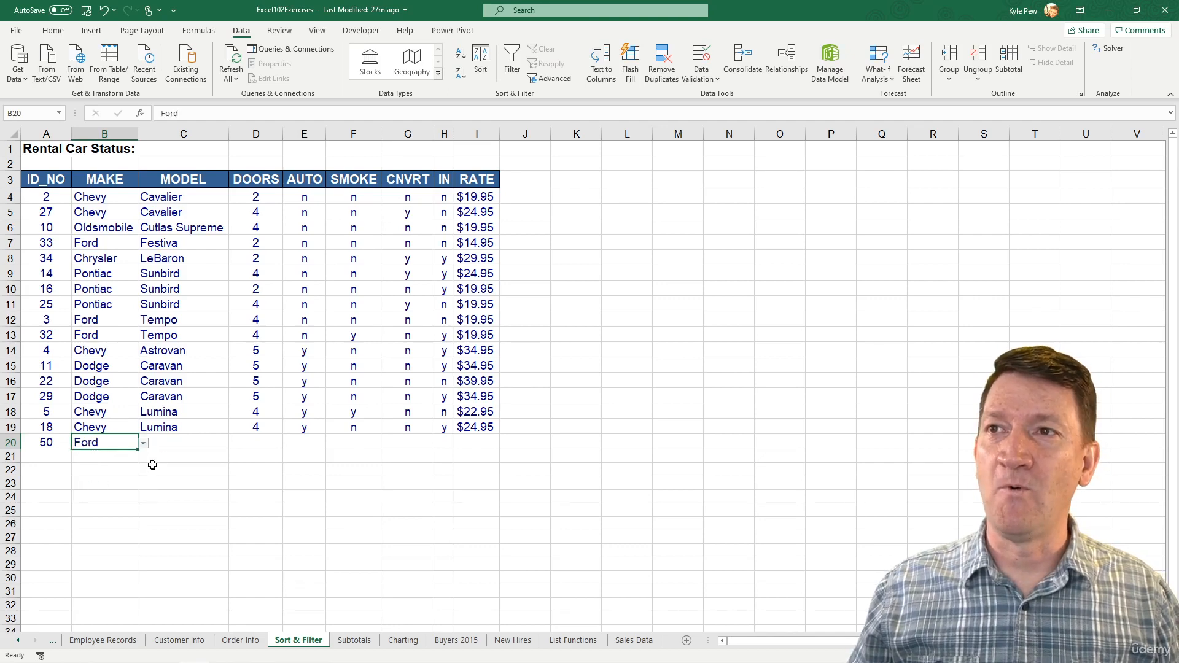
- Enter Festiva as the model in row 20
click(170, 442)
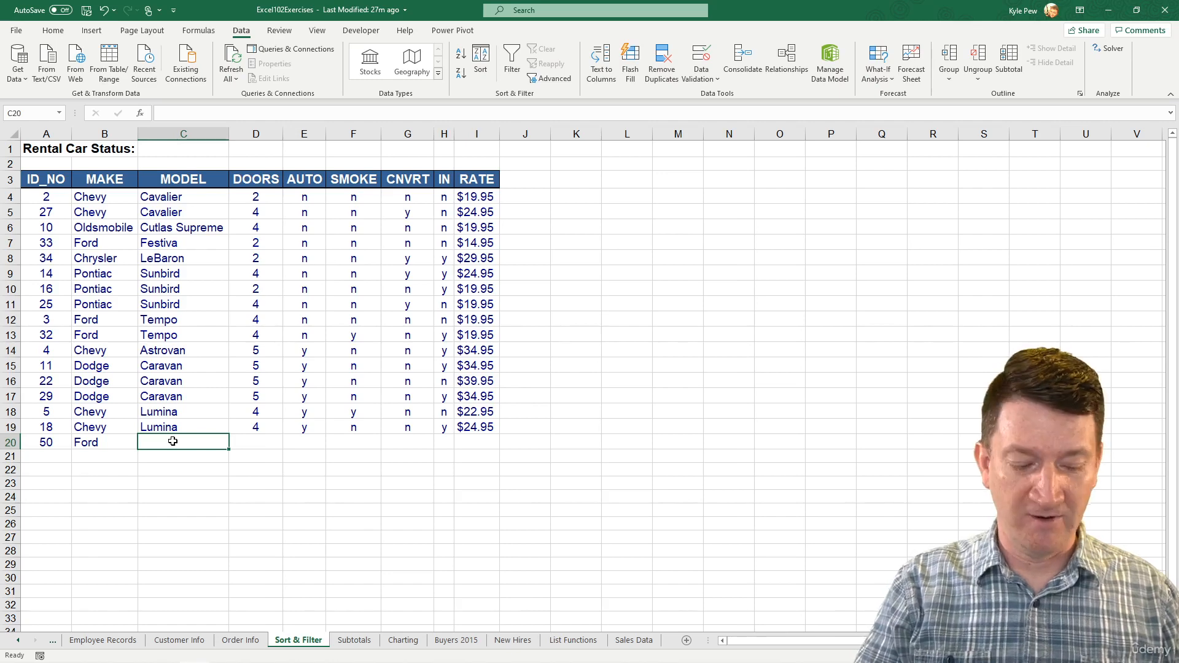
text(Fes)
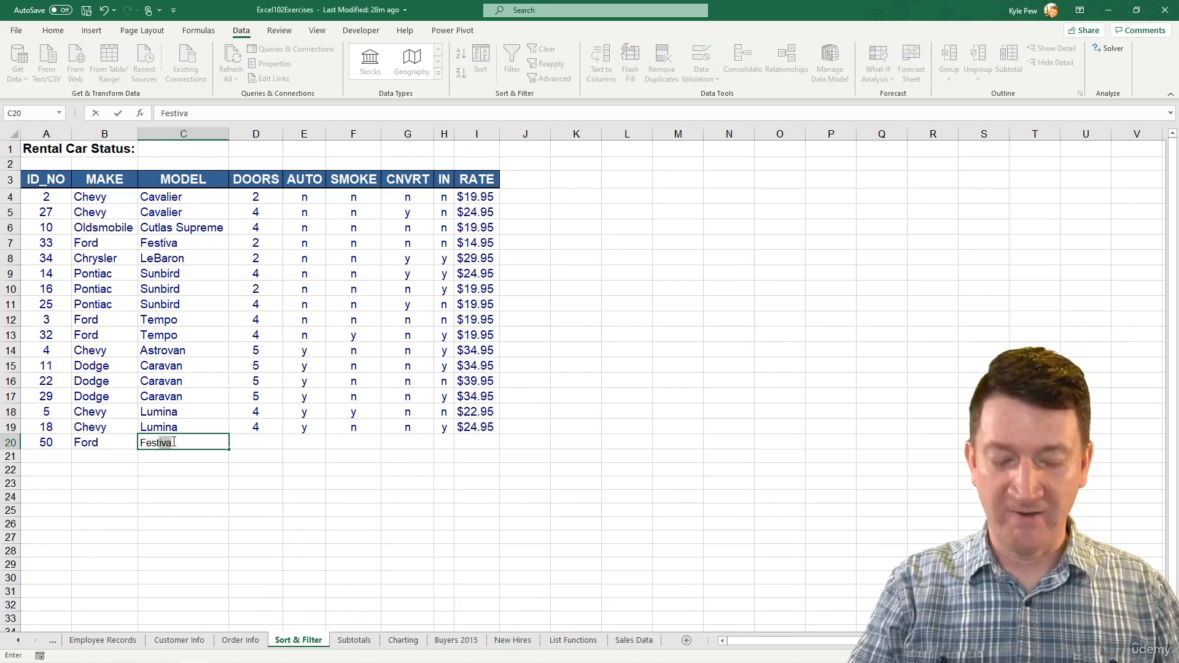
text(tti)
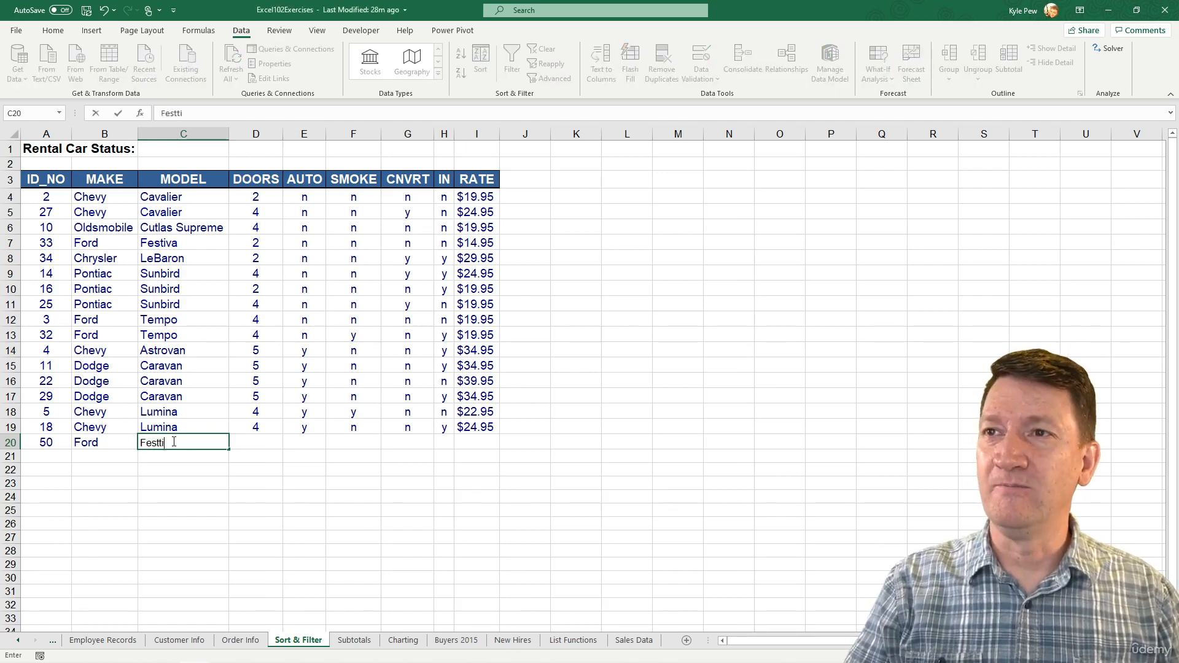
key(BackSpace)
key(BackSpace)
text(iva)
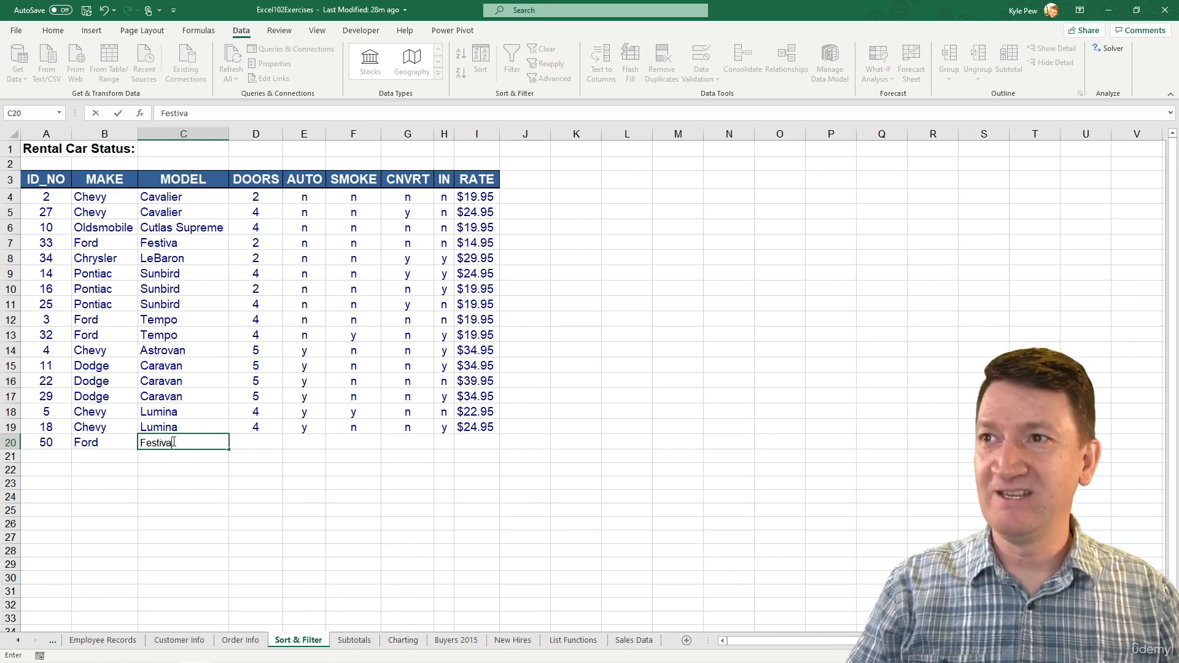
key(Tab)
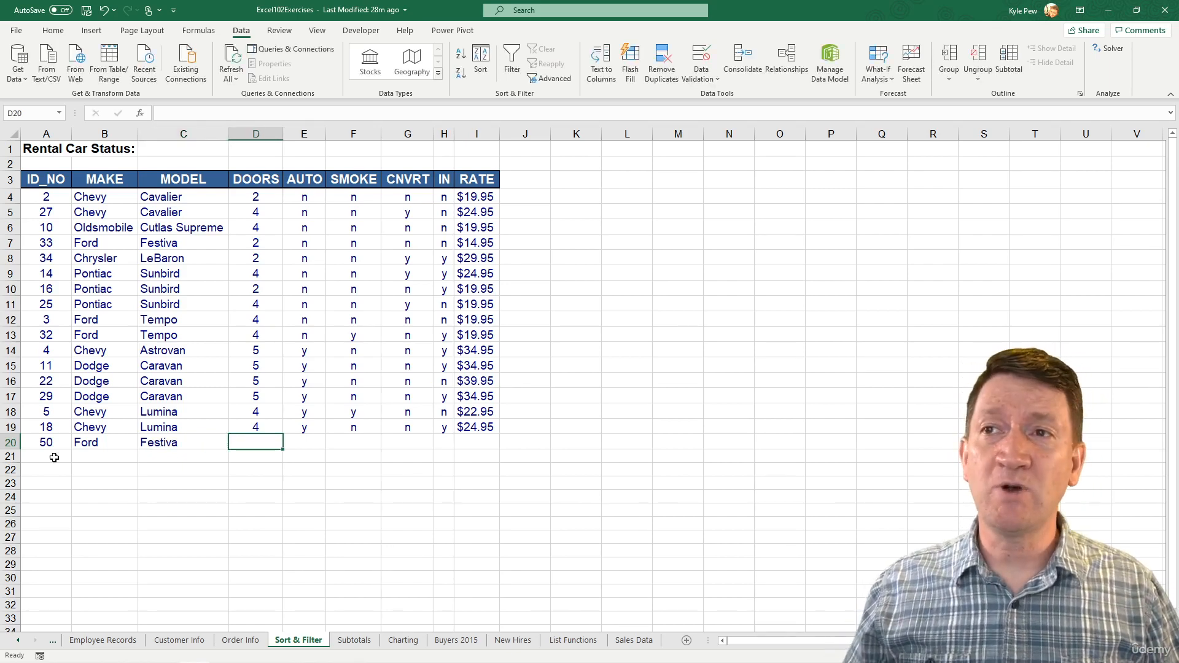
- Open the MAKE dropdown of the new row 20 to review the allowed makes
click(79, 444)
click(144, 443)
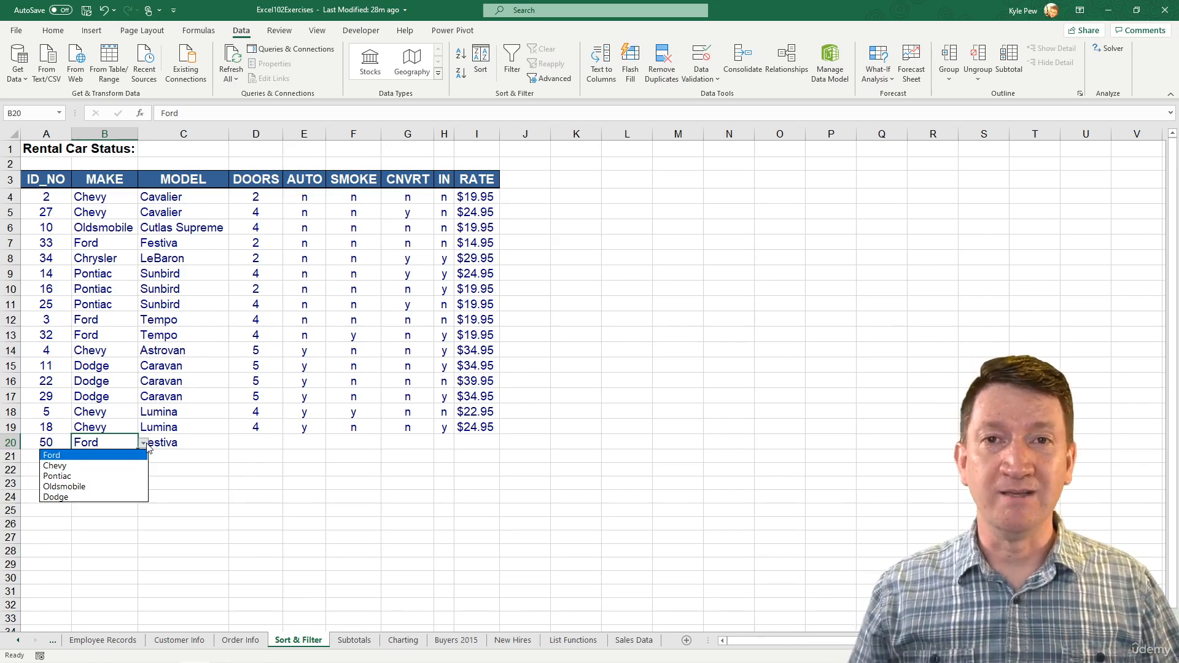
- Select the MAKE cells from row 4 down to row 30 and review their Data Validation settings, cancelling the dialog
click(116, 195)
click(115, 196)
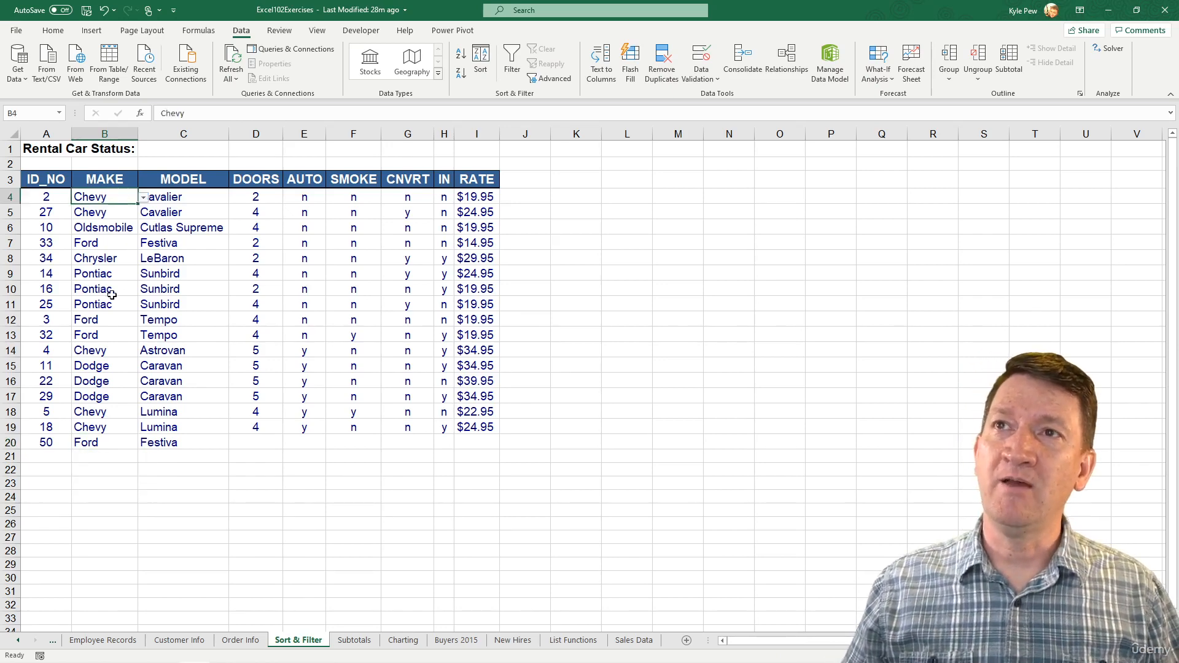
shift+click(98, 576)
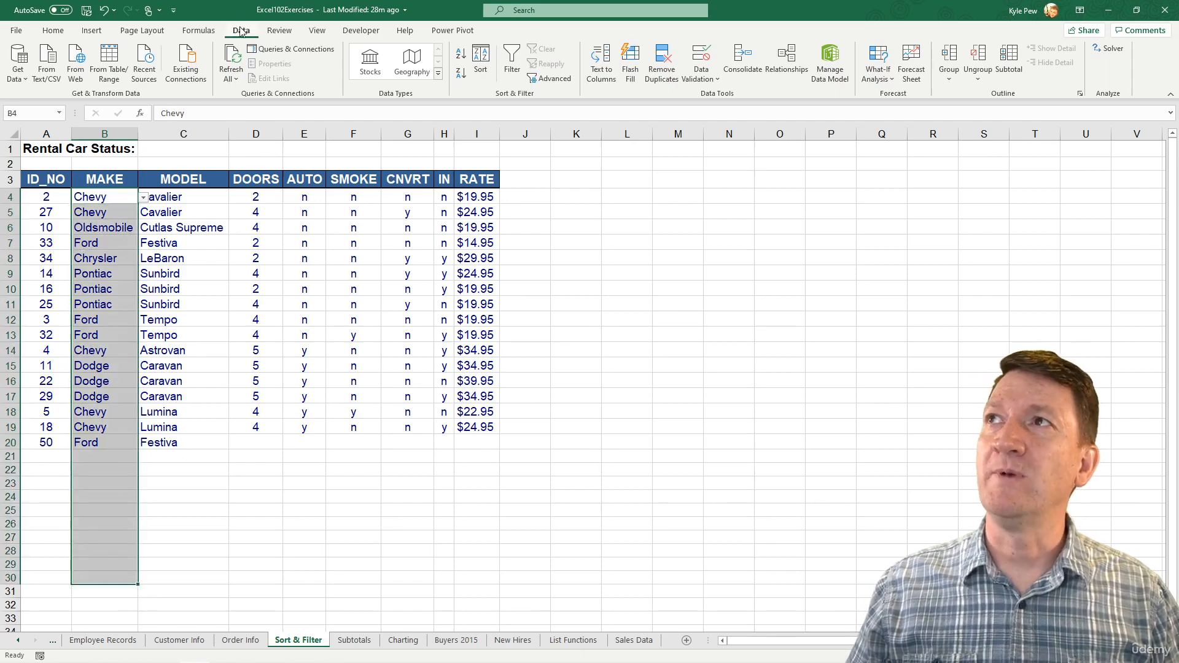
click(715, 77)
click(719, 95)
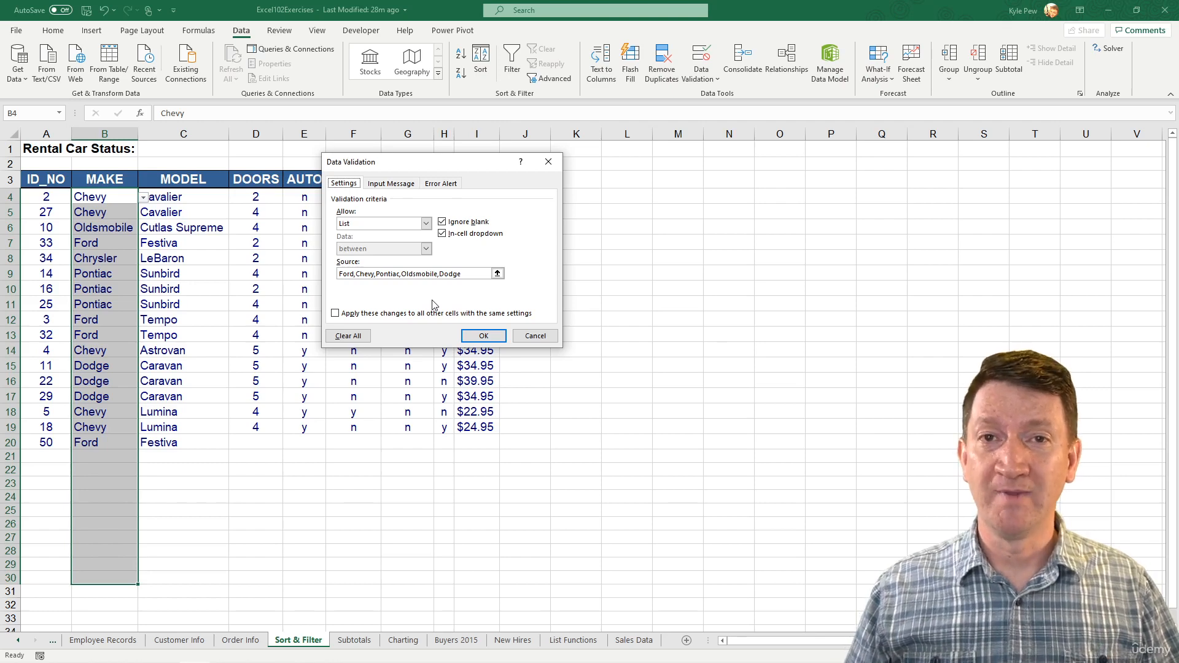
click(529, 336)
- Open the MAKE dropdown of the empty row 21 to check that the list applies there
click(129, 456)
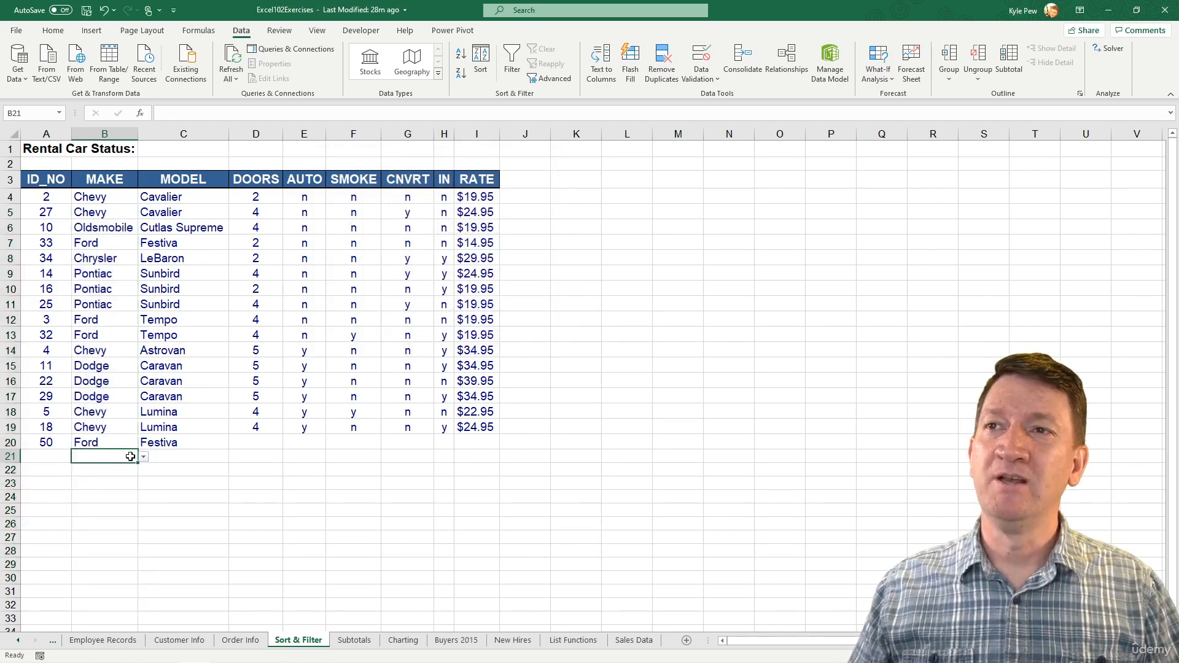
click(144, 459)
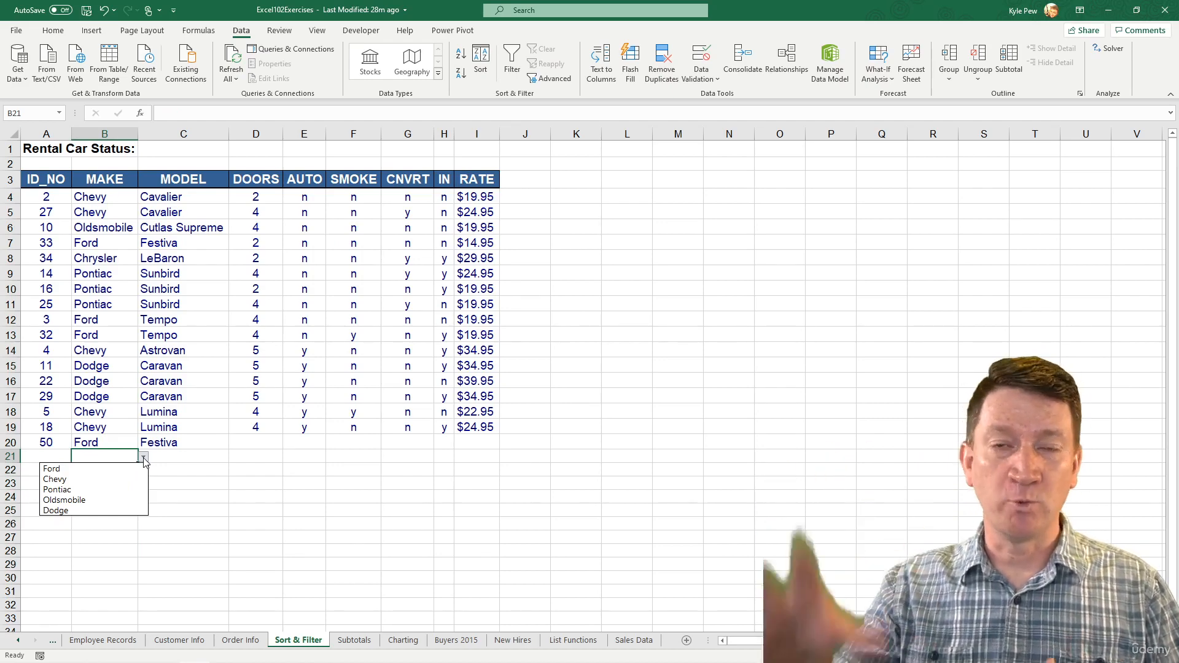
- Select the MAKE cells from row 4 down to row 30 and reopen the Data Validation settings
click(108, 198)
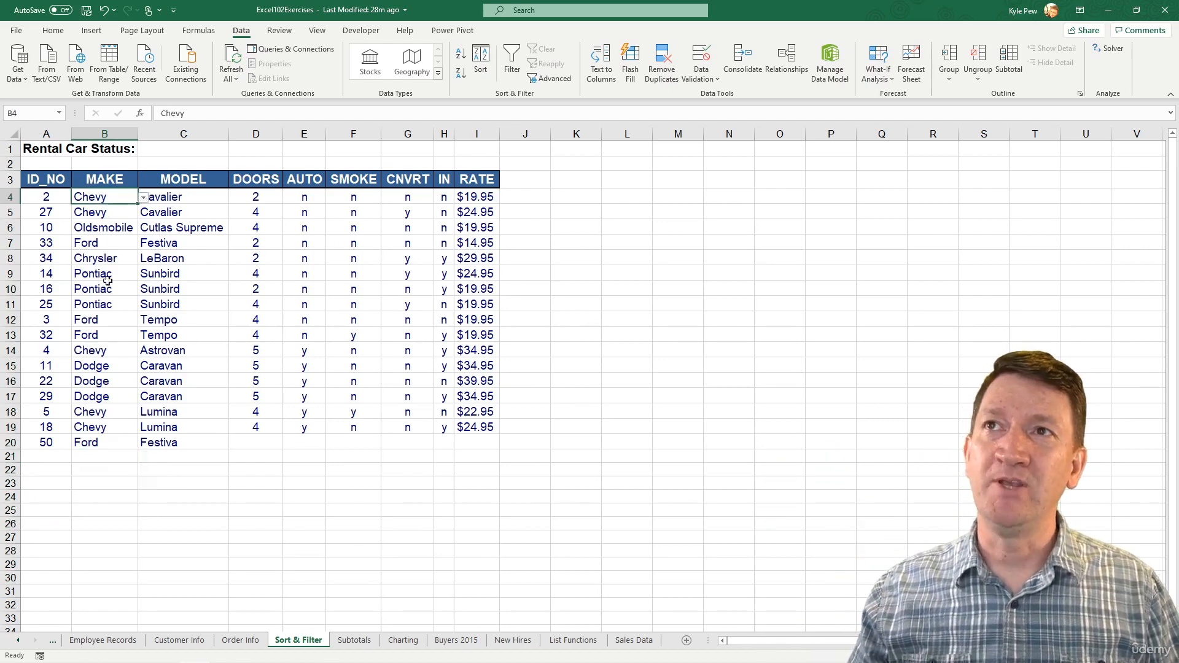
shift+click(102, 576)
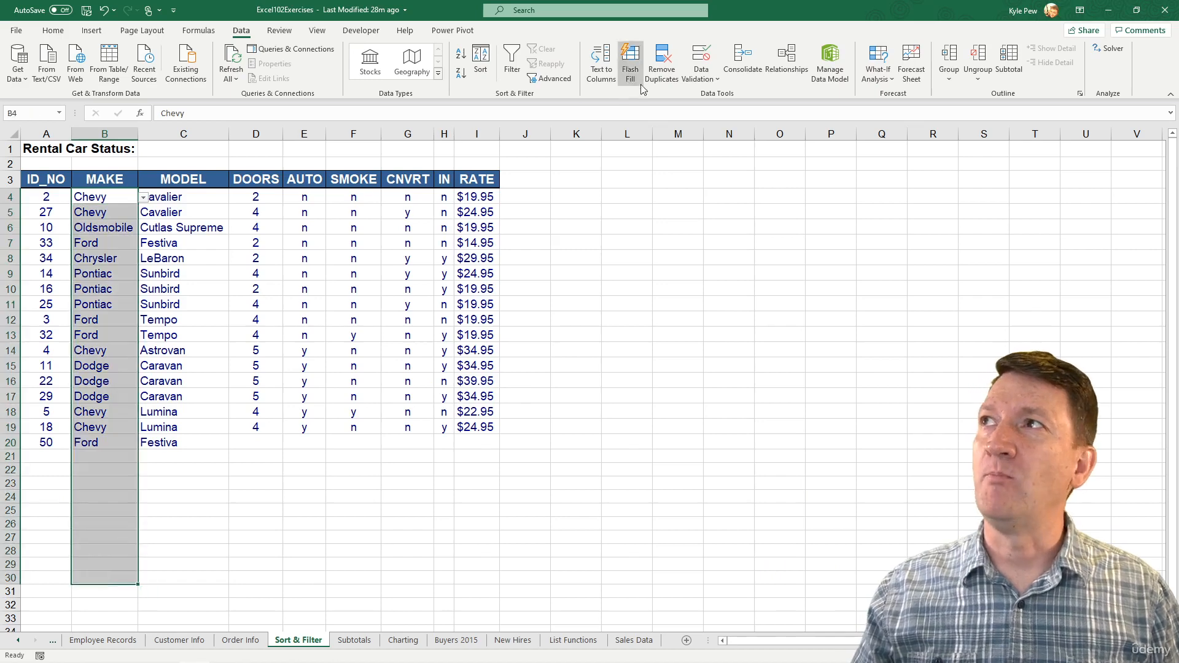
click(695, 79)
click(708, 95)
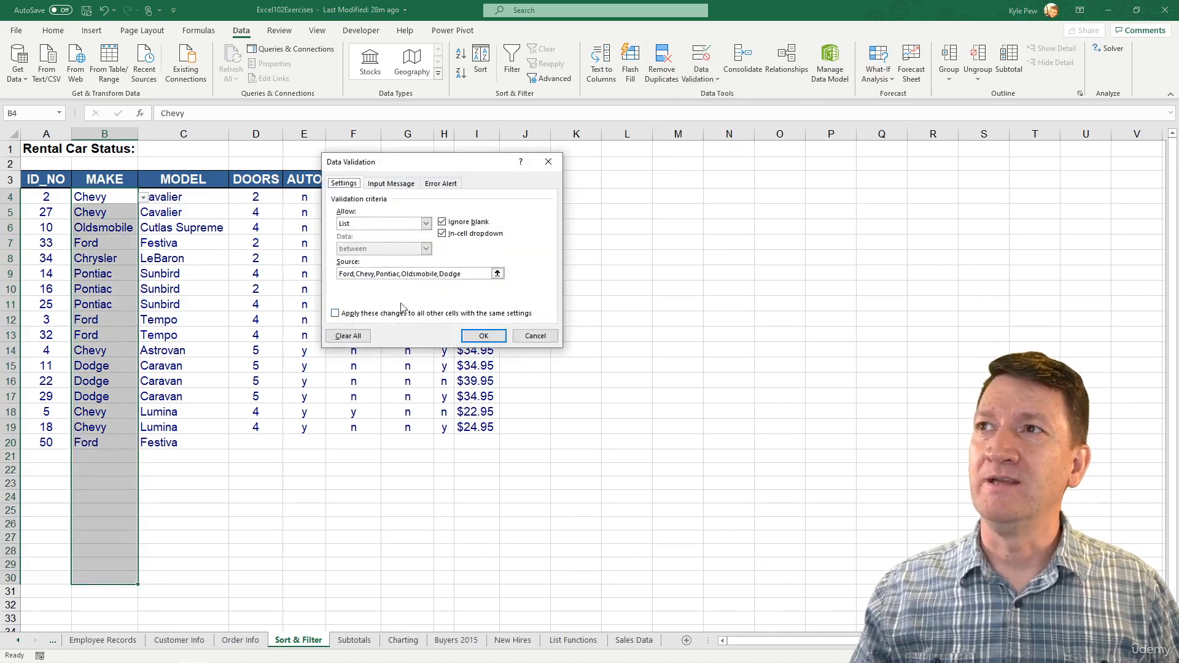